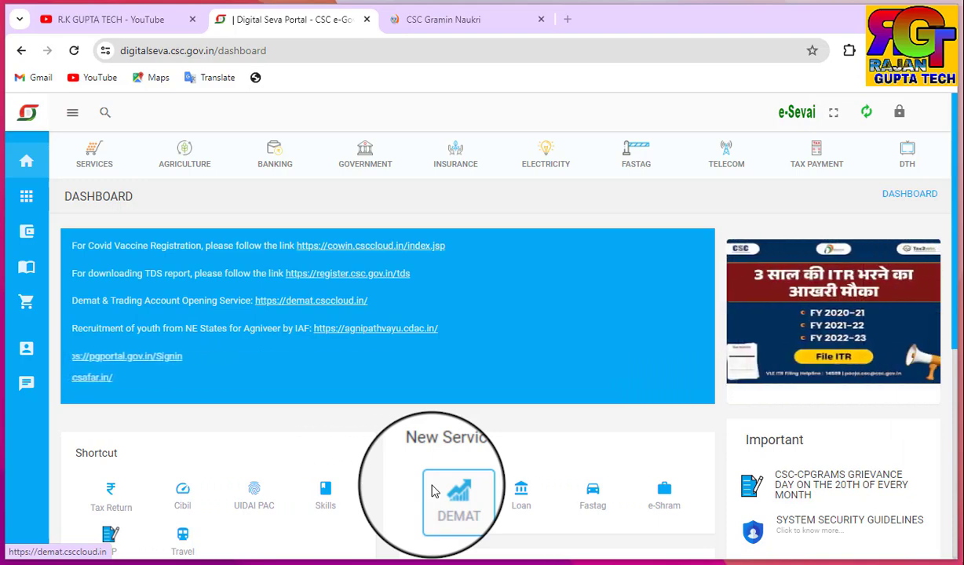
pyautogui.click(146, 19)
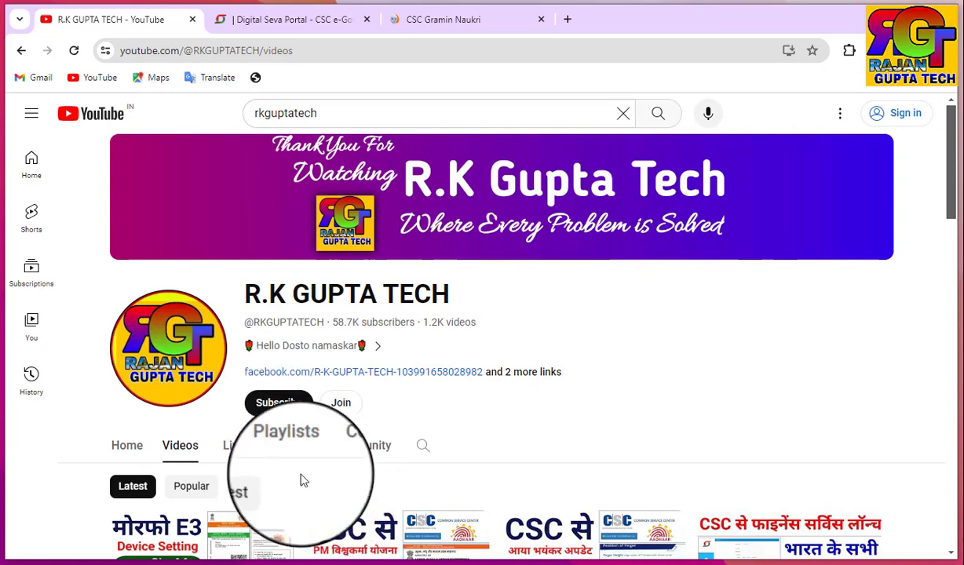
pyautogui.click(291, 20)
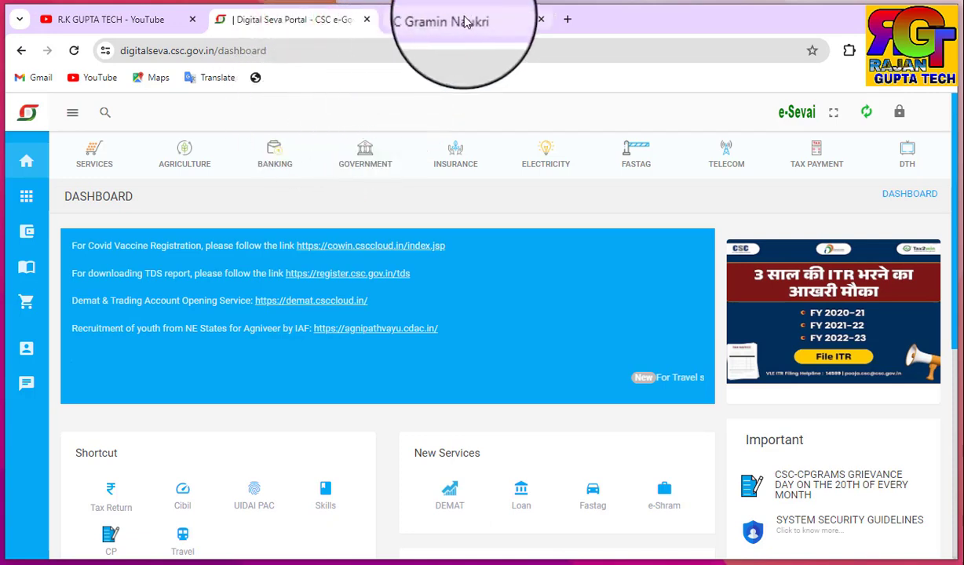
# Search Google for "csc naukri" in a fresh tab and open the CSC Gramin Naukri site from the results
pyautogui.click(542, 21)
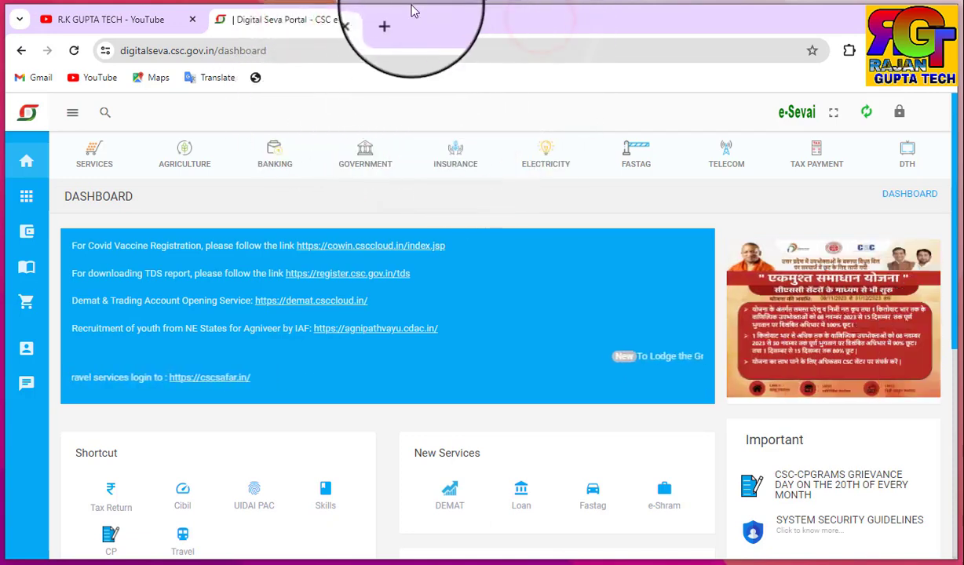
pyautogui.click(392, 21)
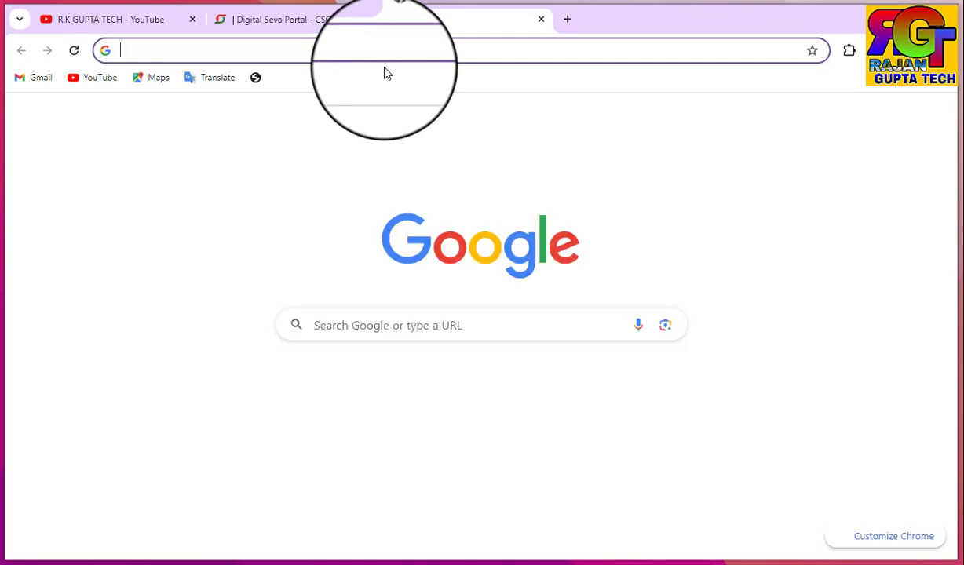
pyautogui.write('csc no')
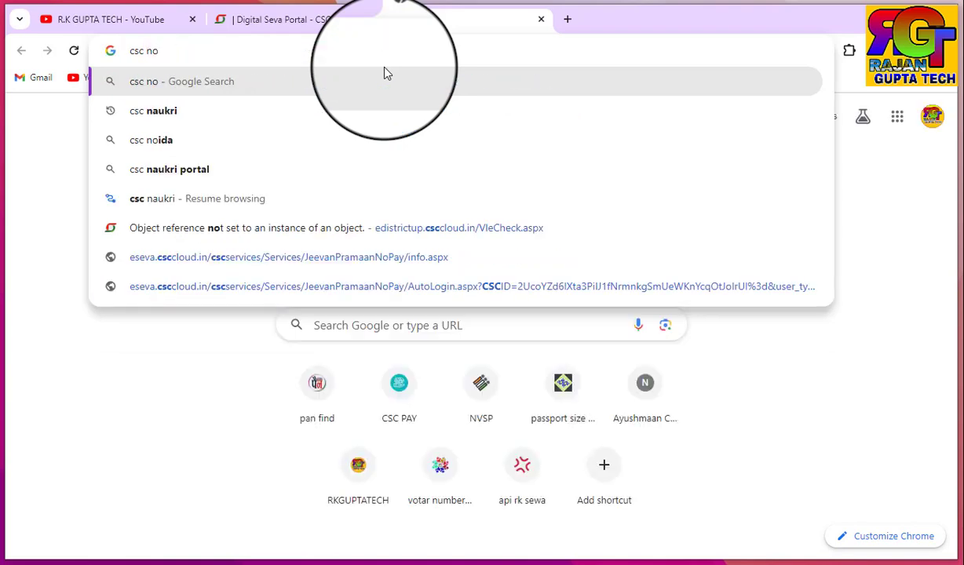
pyautogui.click(235, 114)
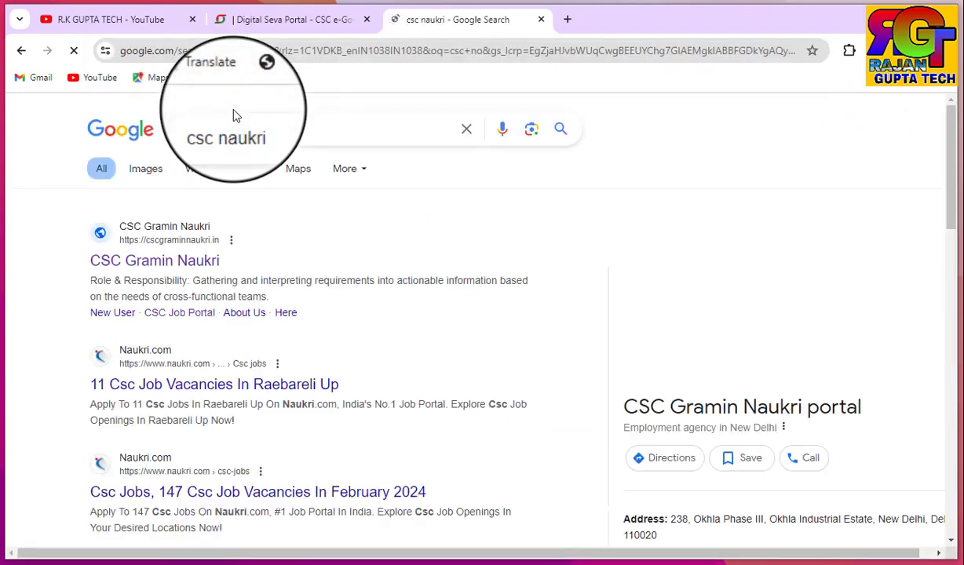
pyautogui.click(173, 266)
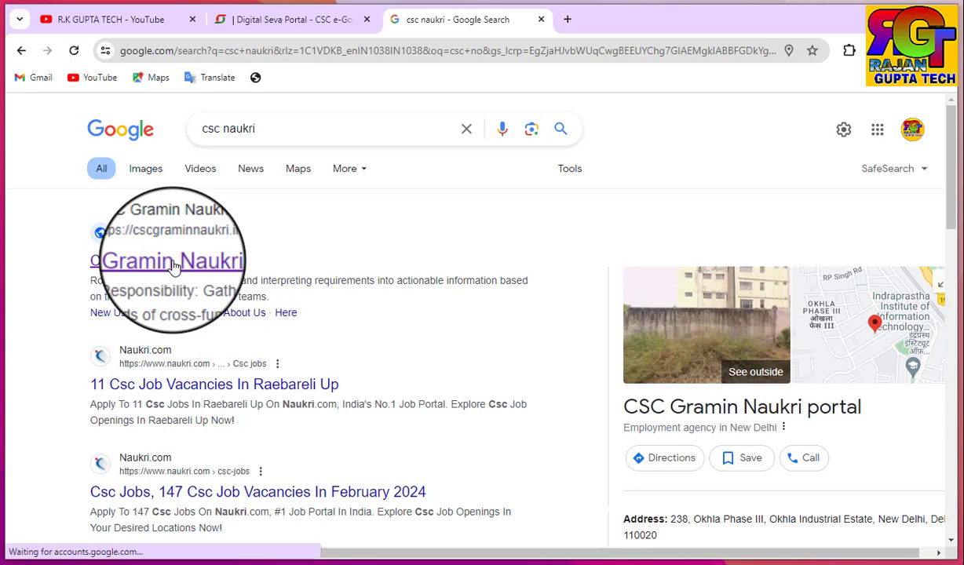
pyautogui.click(174, 265)
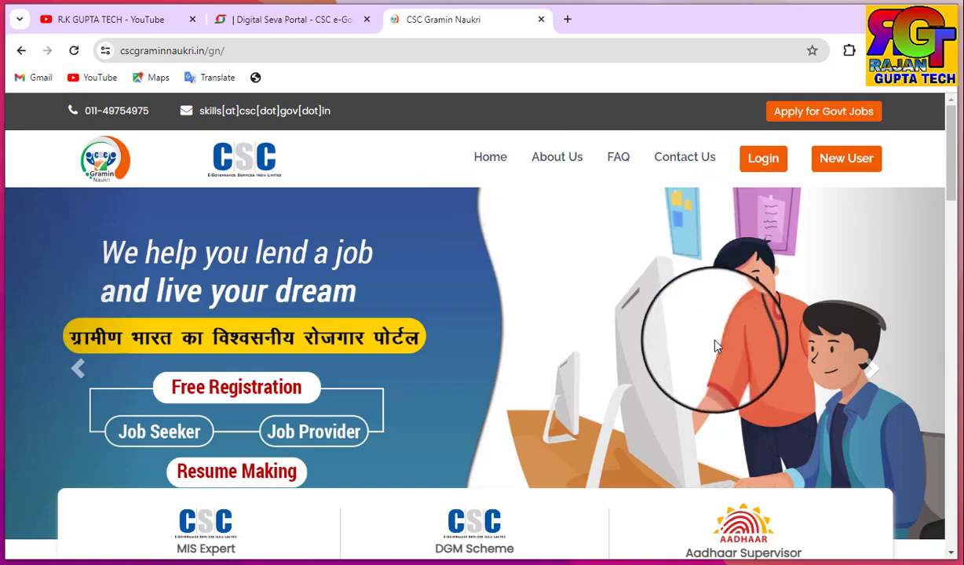
# Look through the featured posts and the latest job openings on the CSC Gramin Naukri home page
pyautogui.scroll(-3, 716, 346)
pyautogui.scroll(-1, 668, 275)
pyautogui.scroll(1, 694, 325)
pyautogui.scroll(-3, 695, 366)
pyautogui.scroll(4, 476, 309)
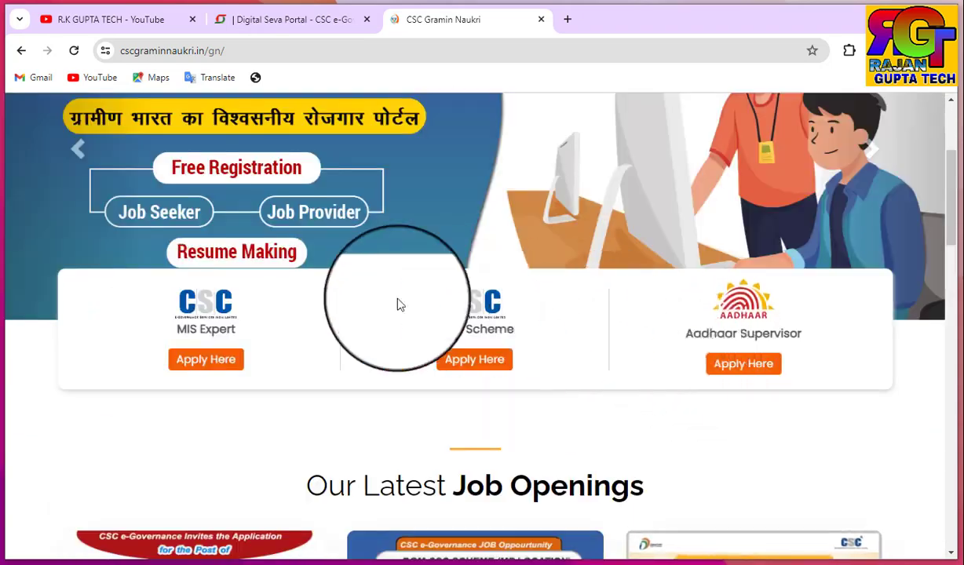
pyautogui.scroll(-4, 585, 389)
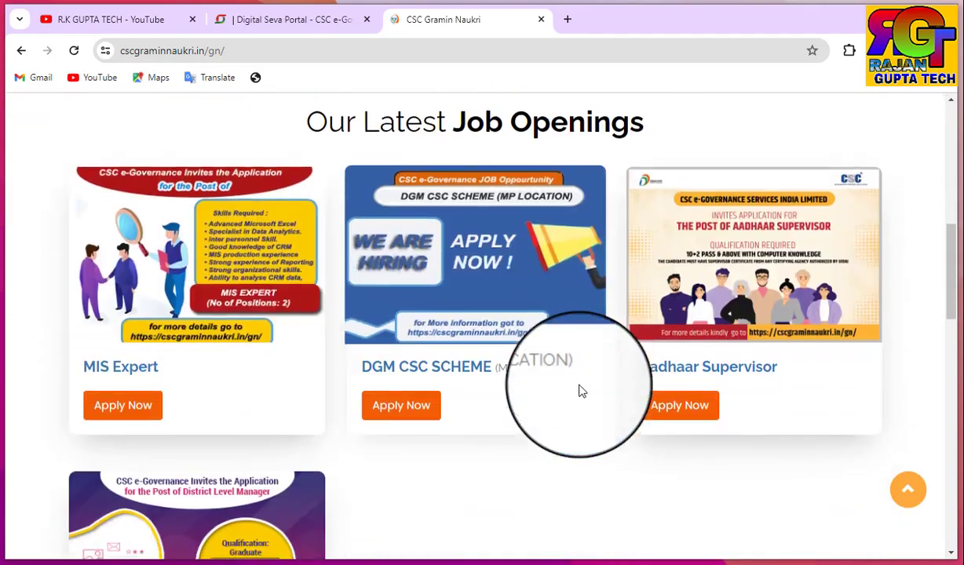
pyautogui.scroll(-3, 576, 390)
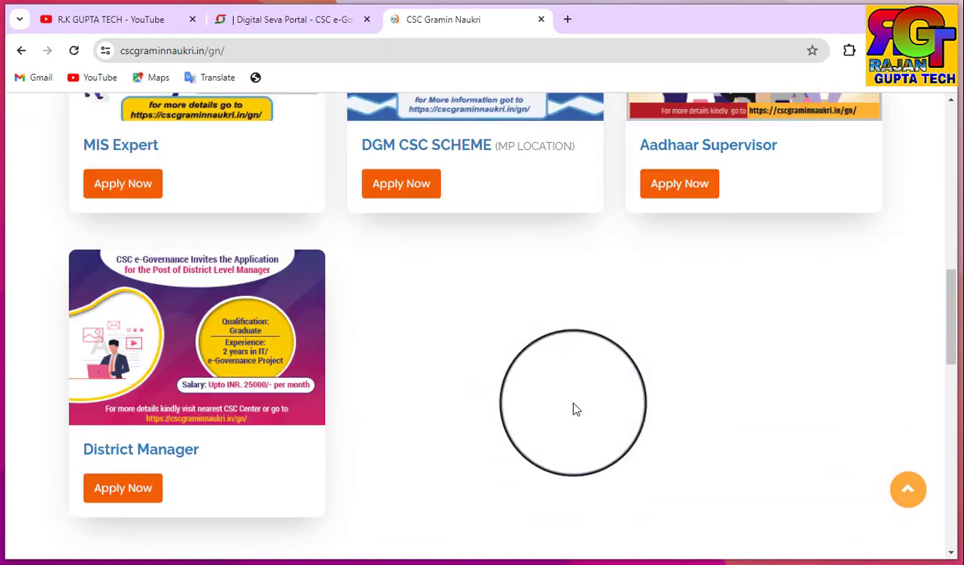
pyautogui.scroll(7, 577, 409)
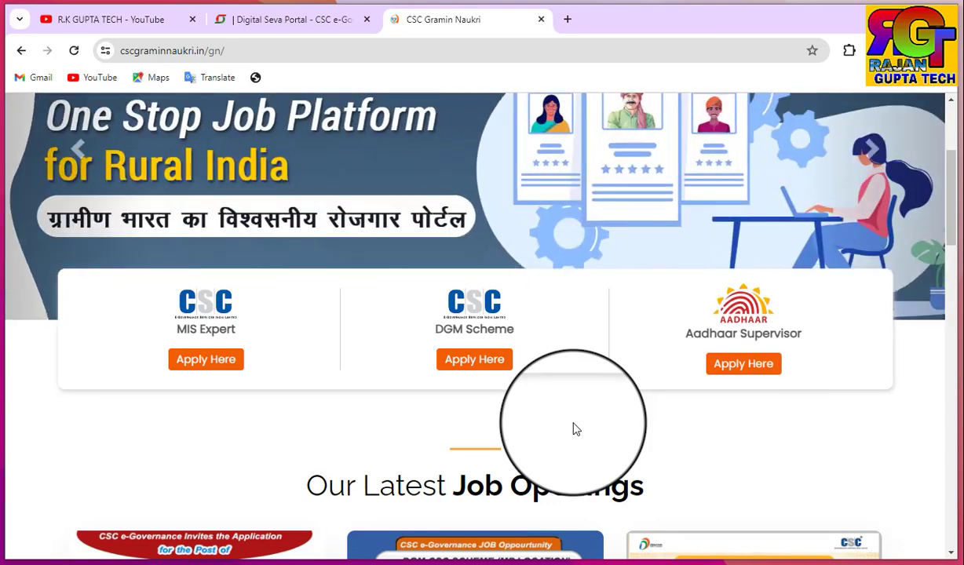
# Start an application for the Aadhaar Supervisor post and accept its terms and conditions
pyautogui.click(731, 366)
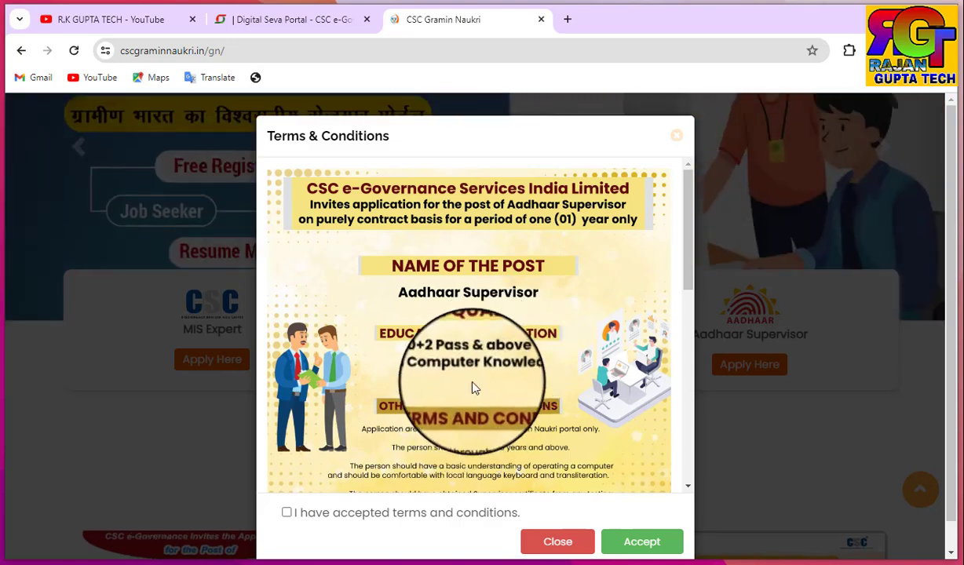
pyautogui.scroll(-1, 473, 388)
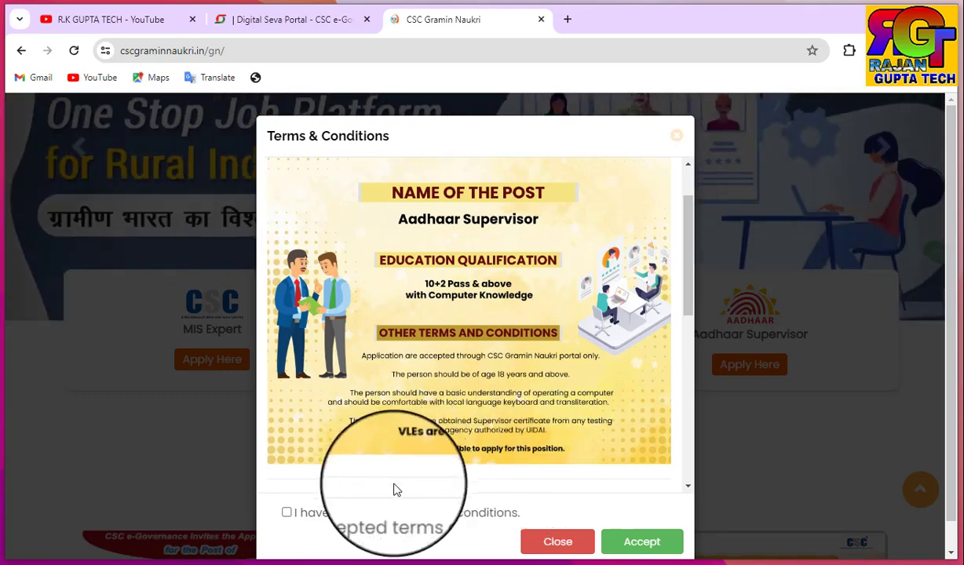
pyautogui.click(287, 514)
pyautogui.click(627, 546)
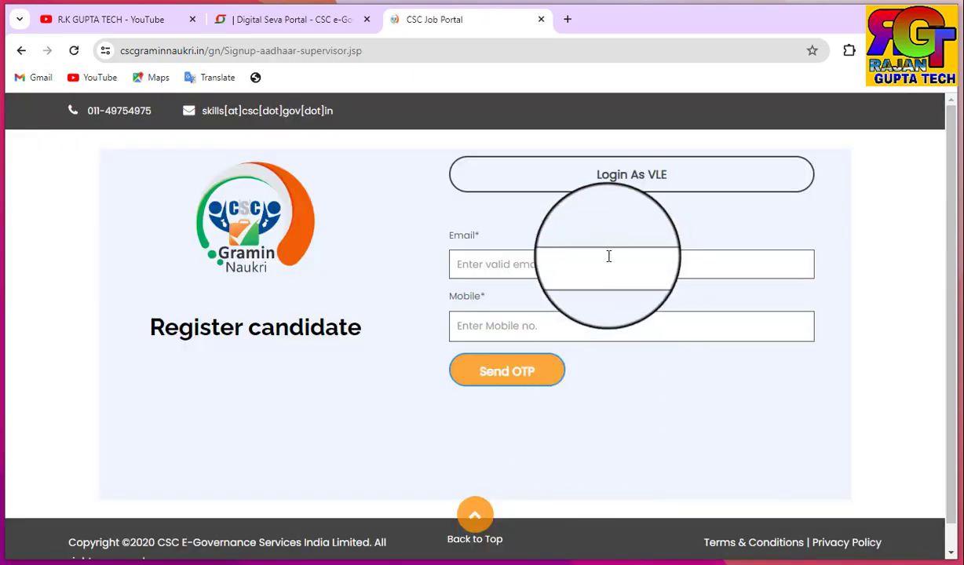
# Log in as VLE and open the Aadhaar Supervisor registration from the VLE dashboard
pyautogui.click(600, 194)
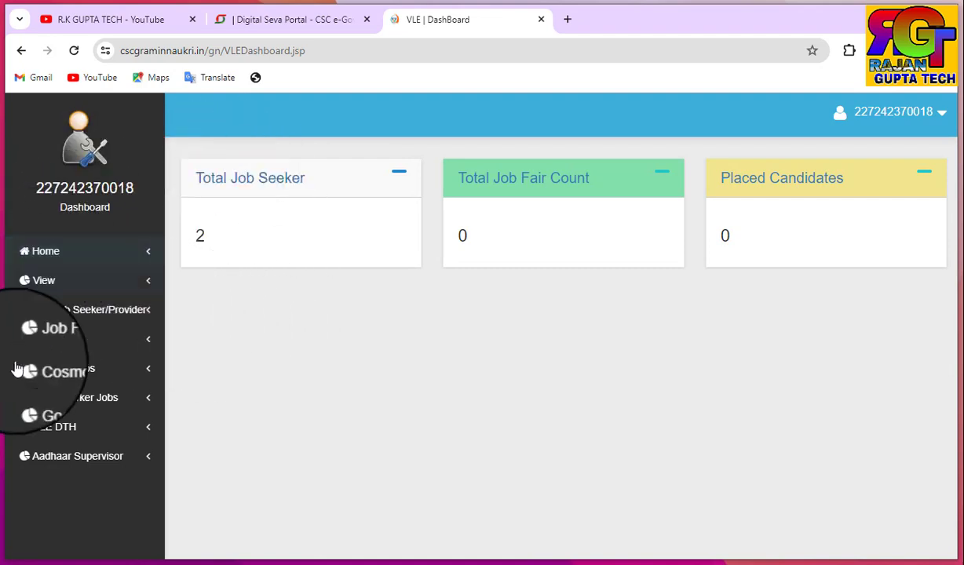
pyautogui.click(78, 468)
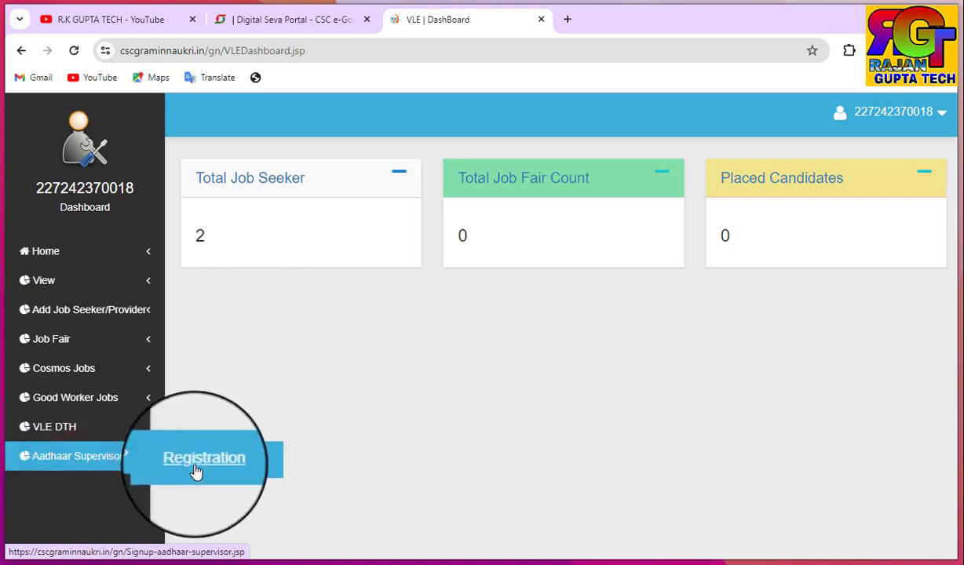
pyautogui.click(196, 472)
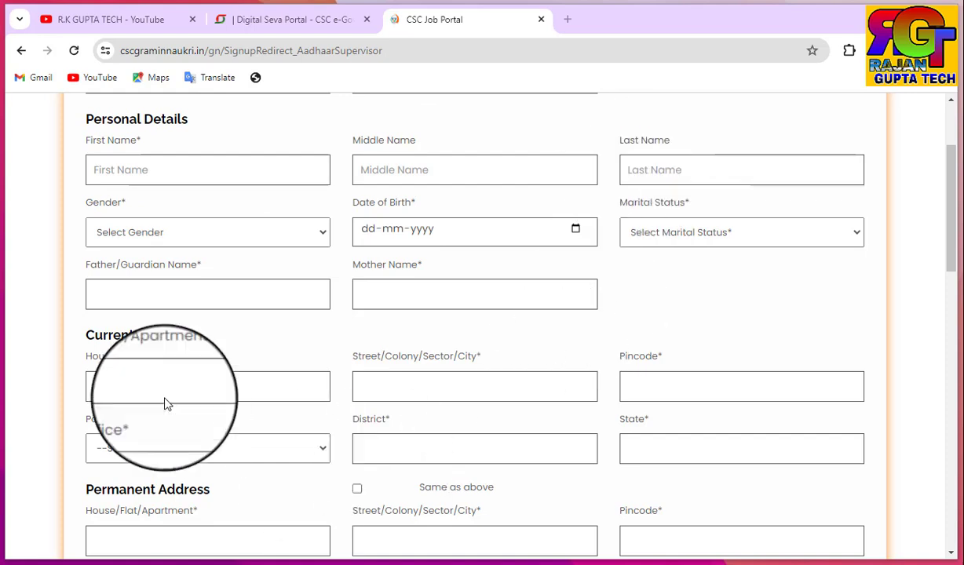
# Set the gender to Male and the marital status to Single in the candidate's personal details
pyautogui.click(176, 236)
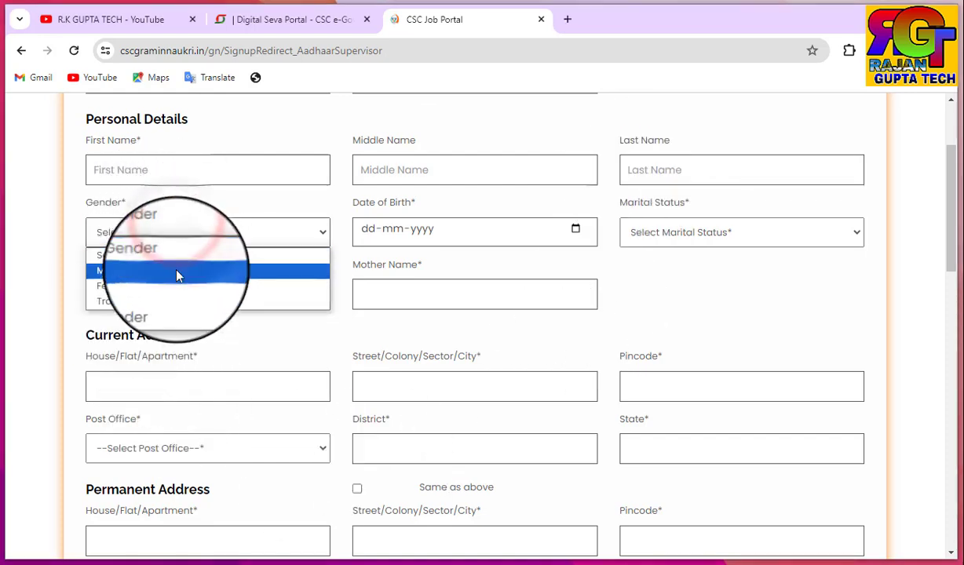
pyautogui.click(174, 271)
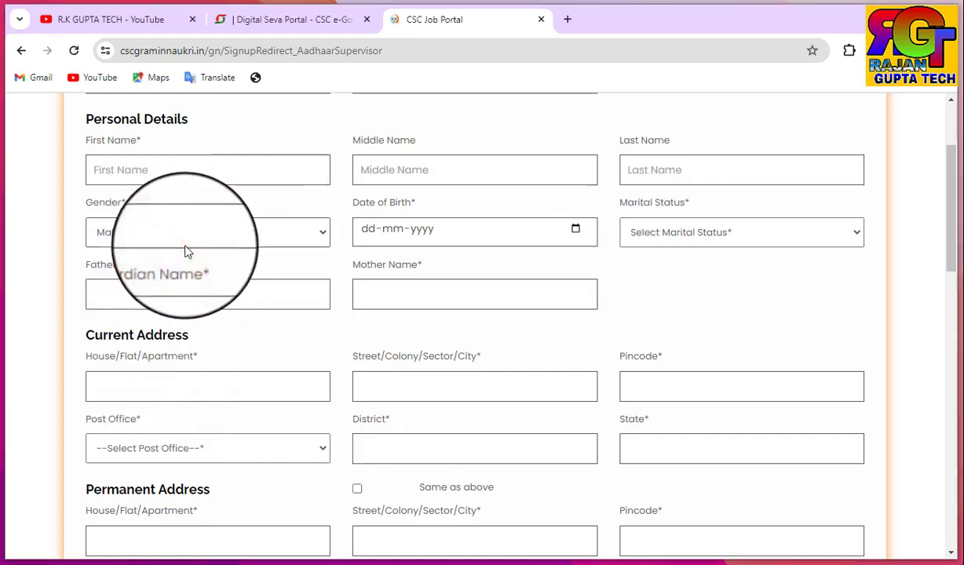
pyautogui.click(370, 236)
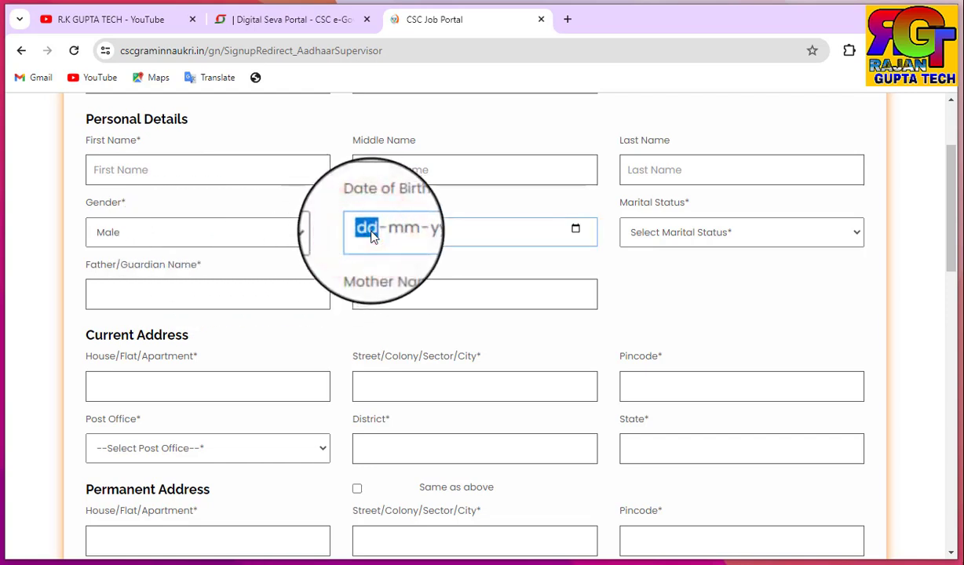
pyautogui.click(771, 234)
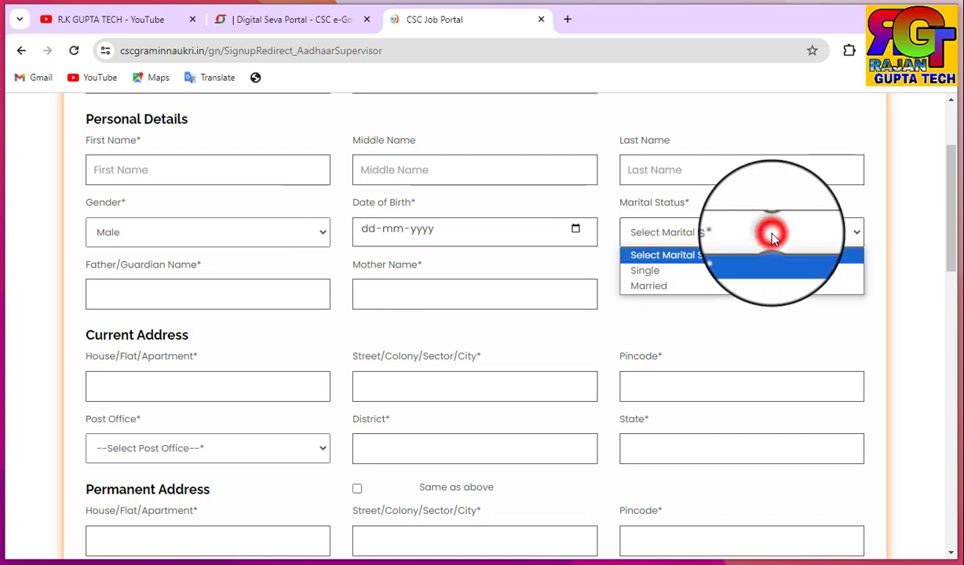
pyautogui.click(648, 268)
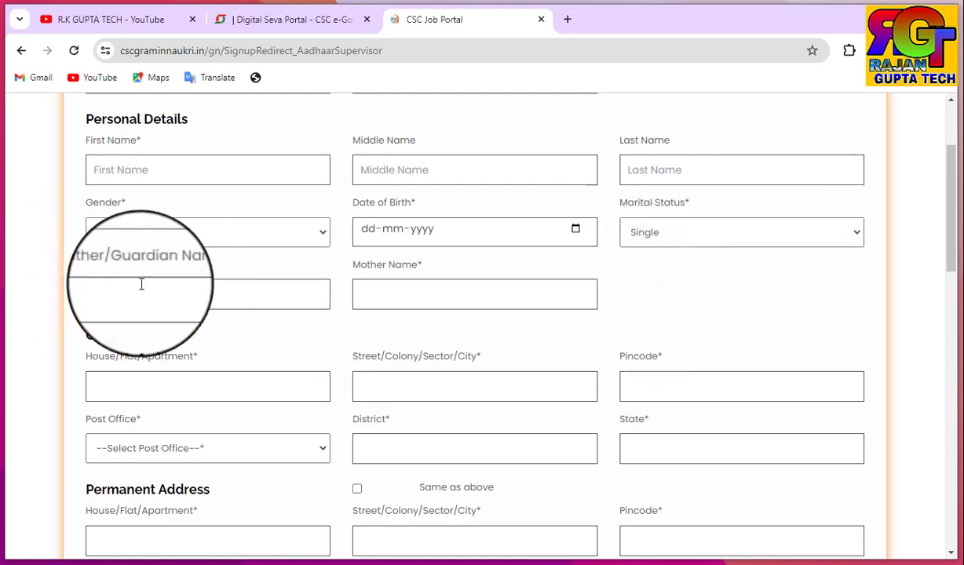
# Set the highest education to 12th and the education to HSC 12th Class
pyautogui.scroll(-2, 403, 296)
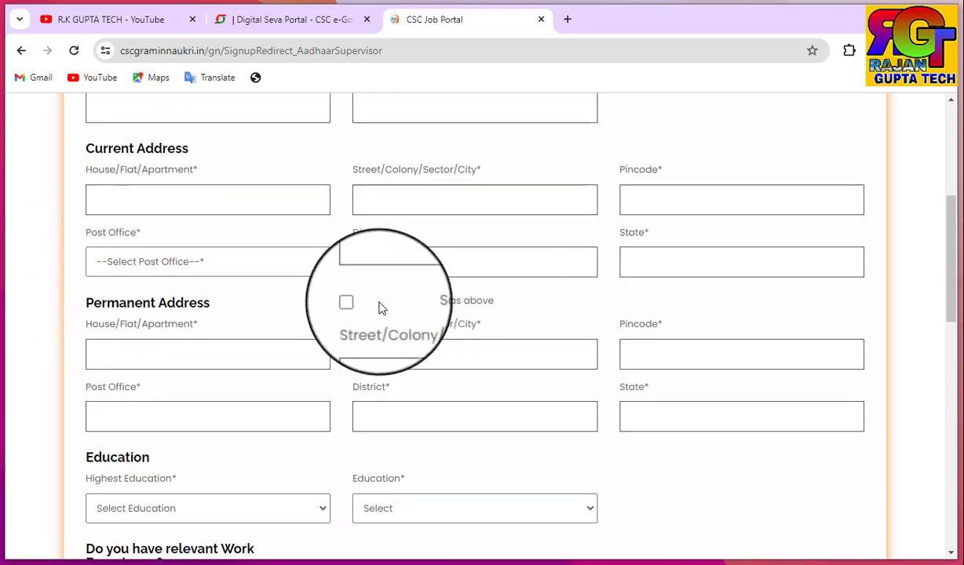
pyautogui.scroll(-1, 402, 296)
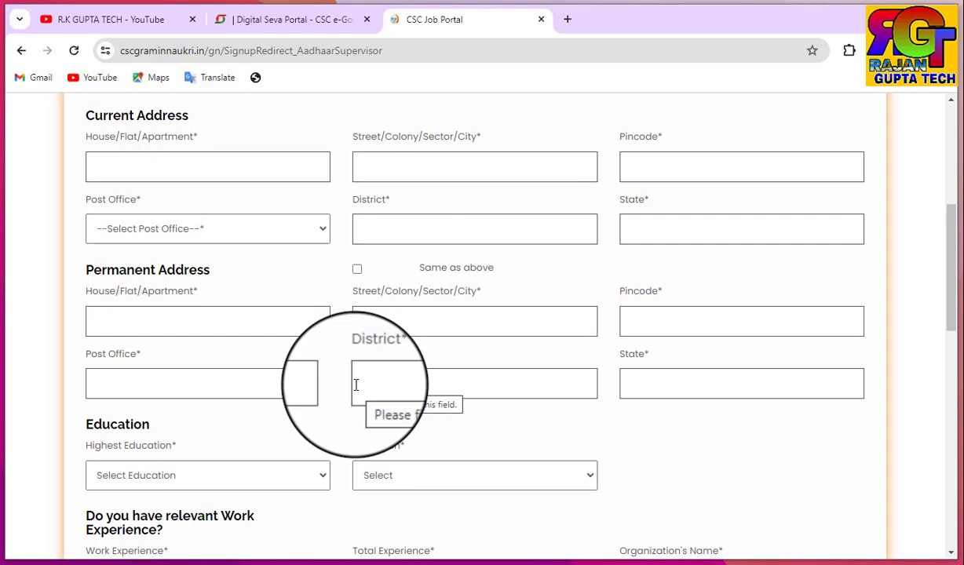
pyautogui.scroll(-3, 356, 385)
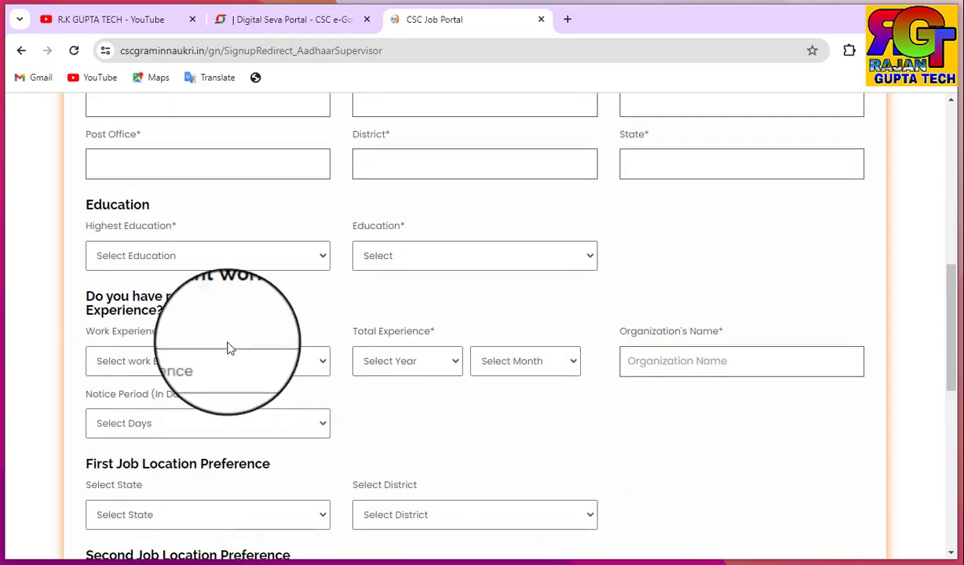
pyautogui.click(147, 266)
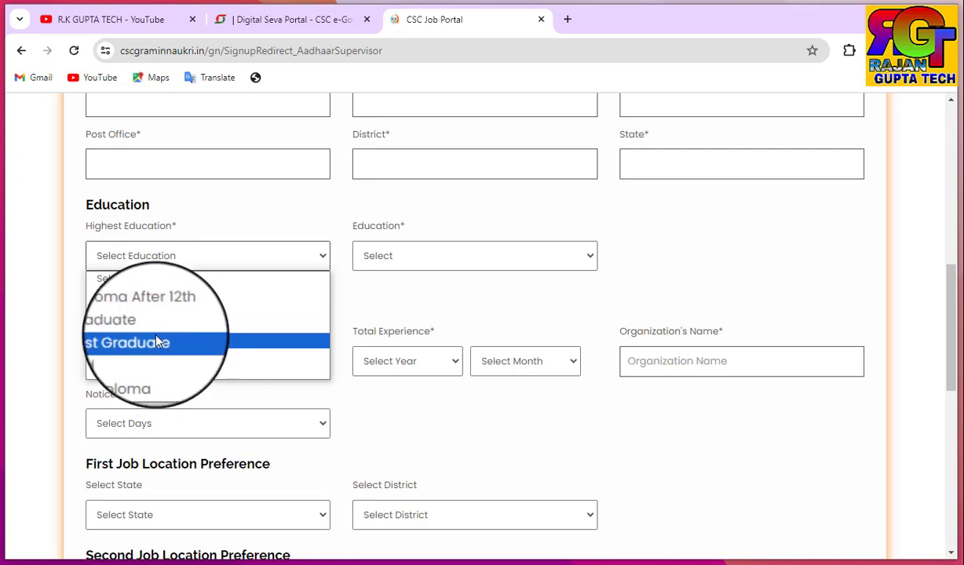
pyautogui.click(138, 295)
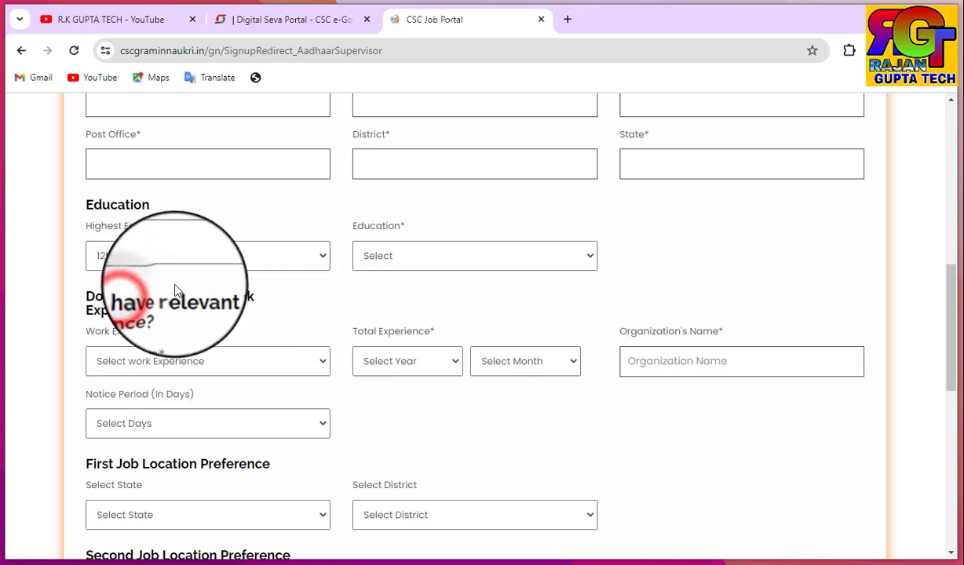
pyautogui.click(187, 260)
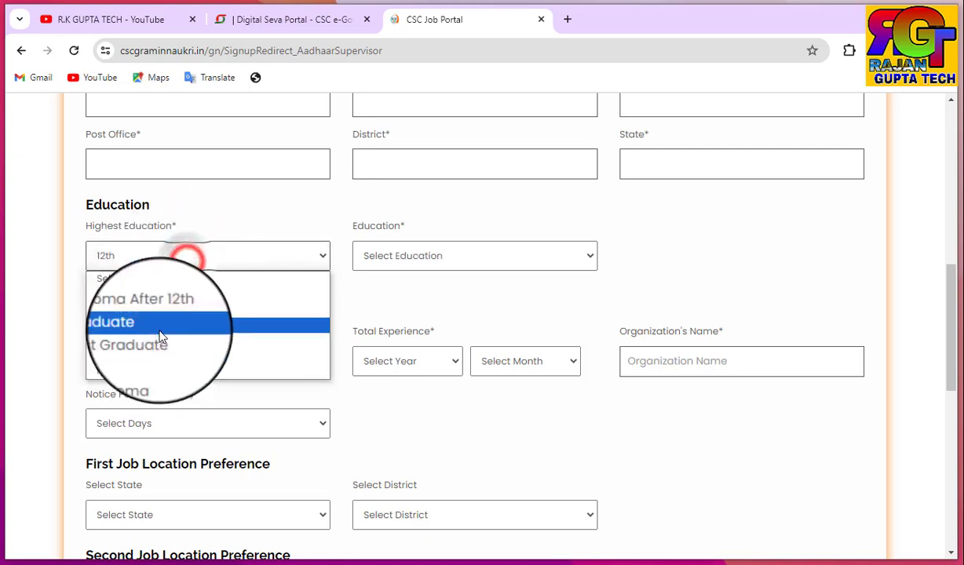
pyautogui.click(397, 257)
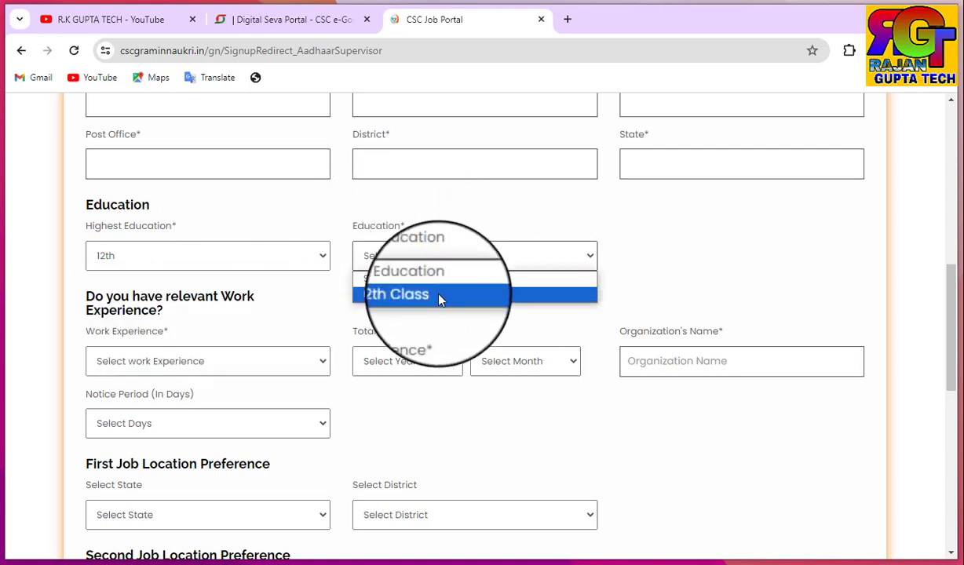
pyautogui.click(402, 296)
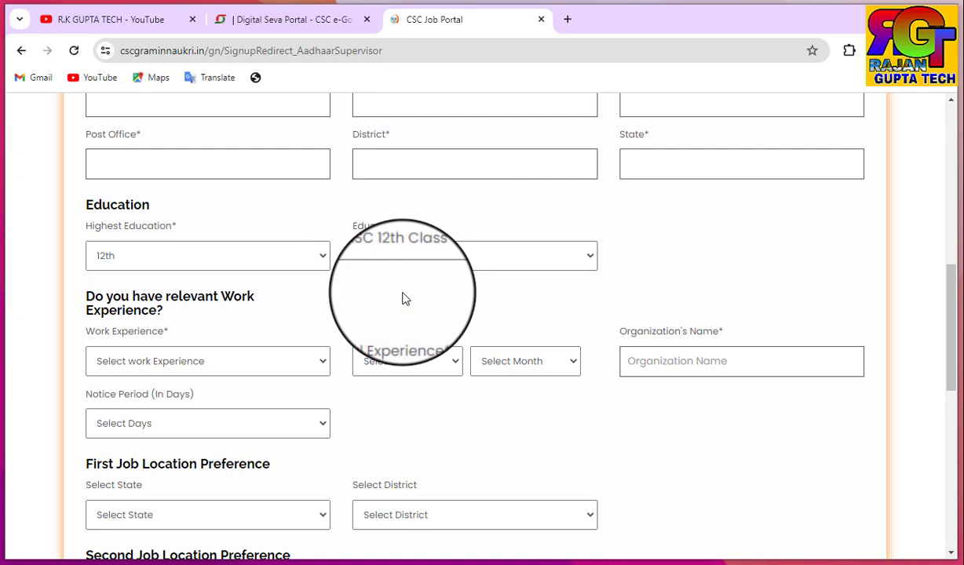
# Set the relevant work experience to No in the candidate registration form
pyautogui.scroll(-2, 366, 306)
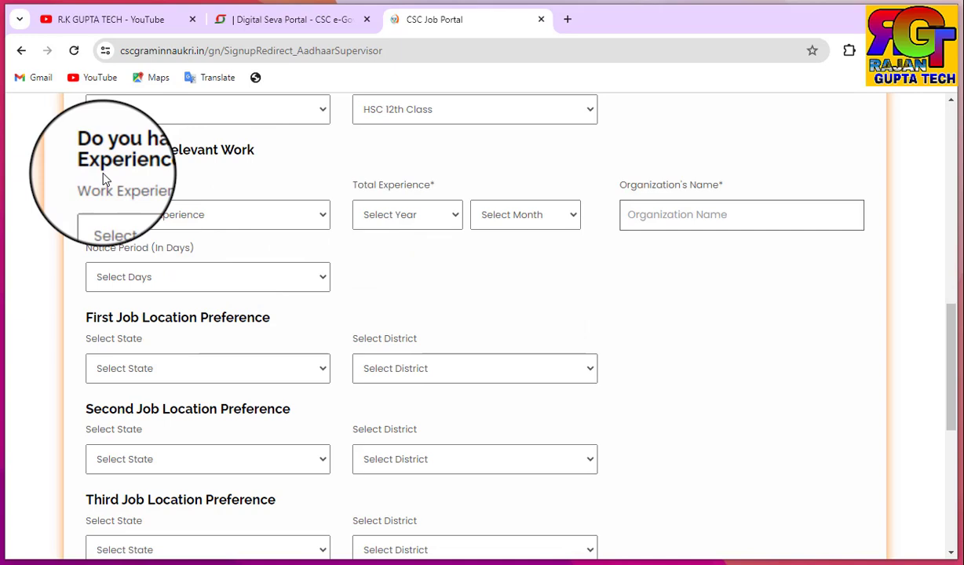
pyautogui.click(212, 223)
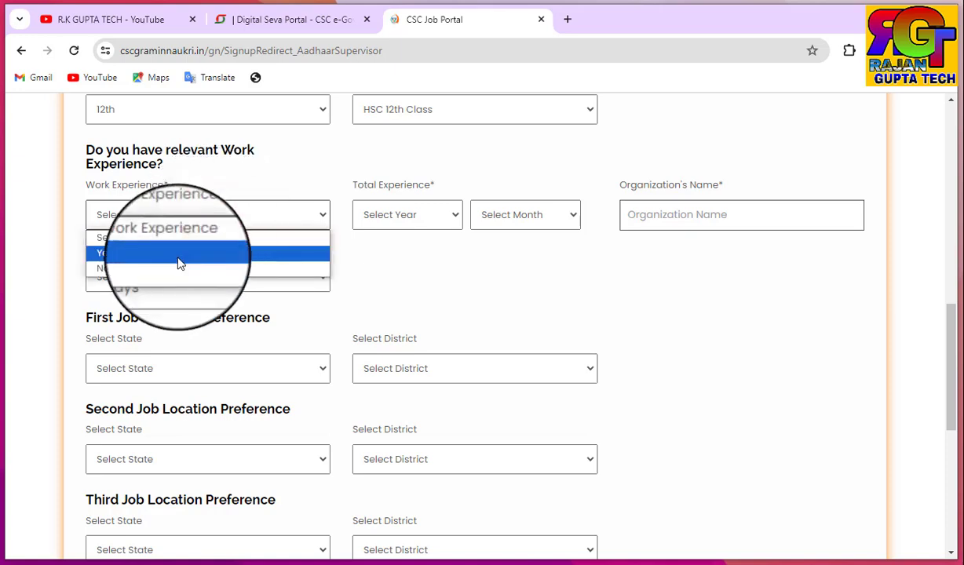
pyautogui.click(150, 268)
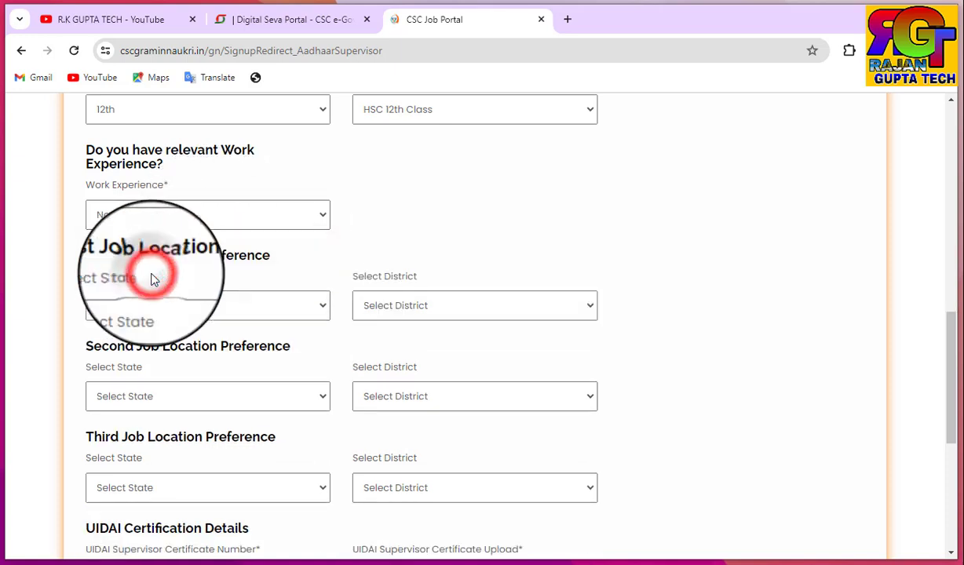
pyautogui.scroll(-1, 200, 239)
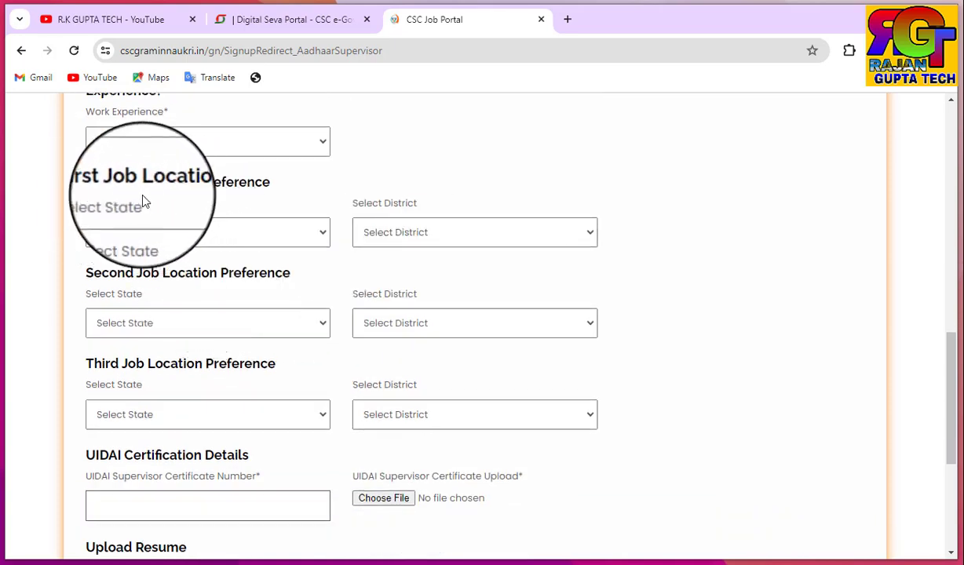
# Set the first job location preference to state Uttar Pradesh and district Agra
pyautogui.scroll(-1, 299, 270)
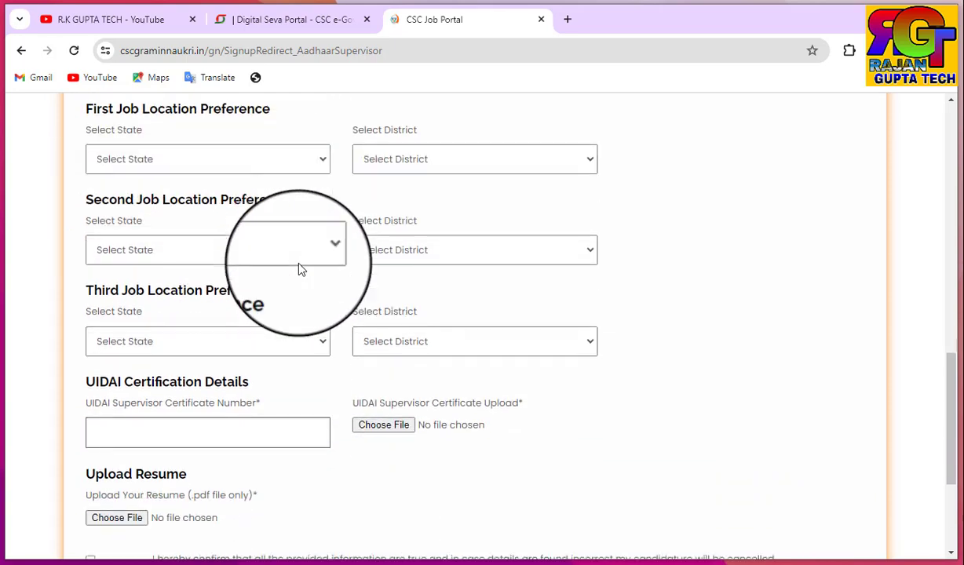
pyautogui.scroll(1, 299, 270)
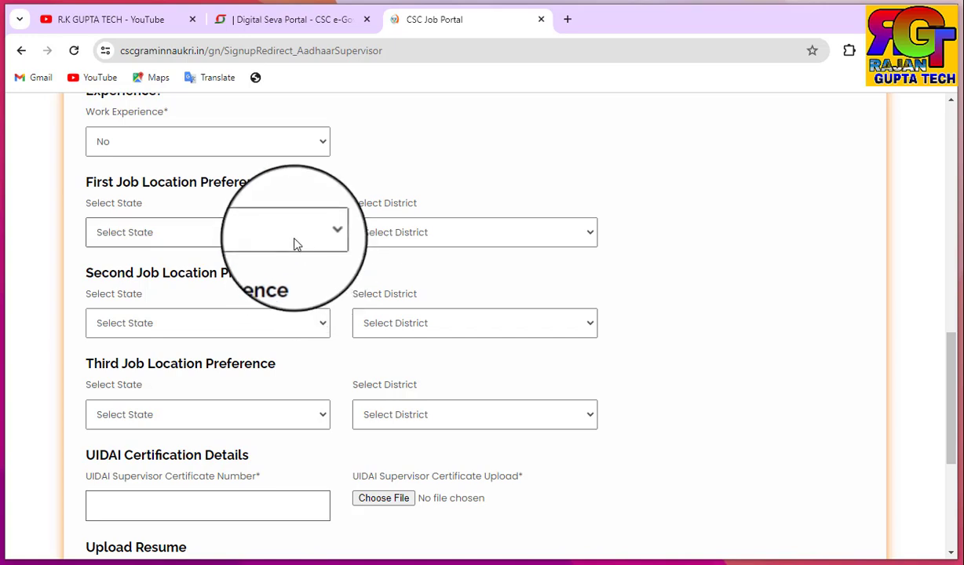
pyautogui.click(294, 234)
pyautogui.scroll(-4, 213, 396)
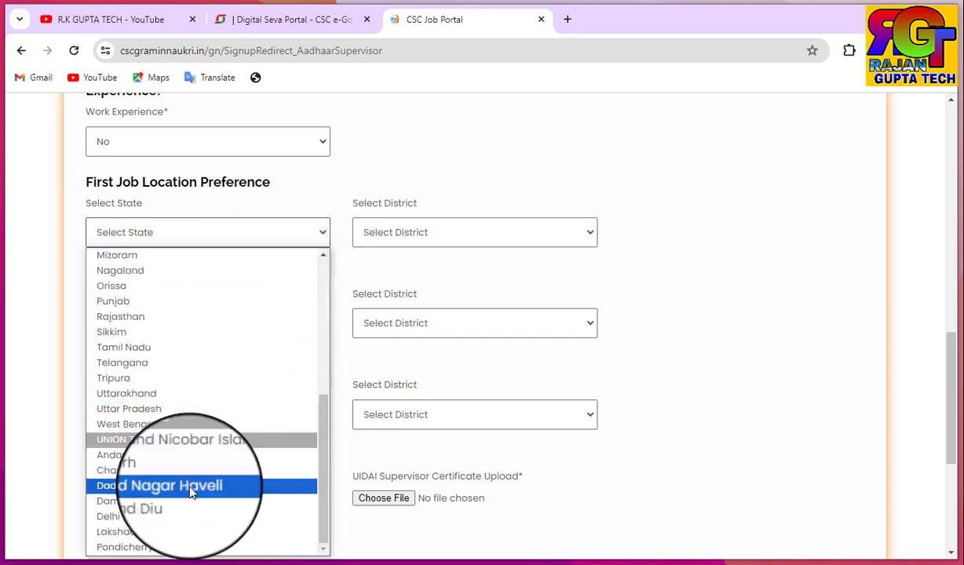
pyautogui.click(134, 408)
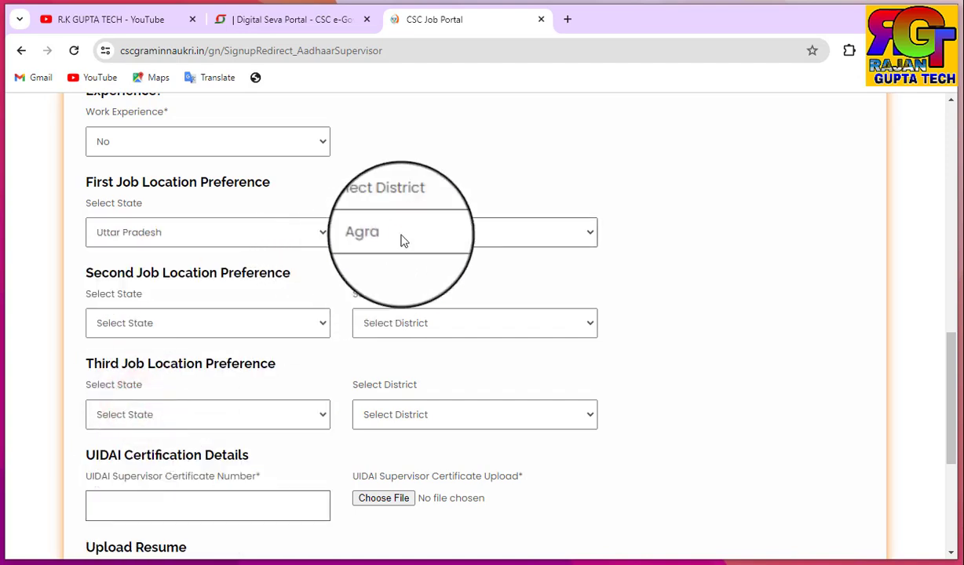
pyautogui.click(396, 233)
pyautogui.click(394, 258)
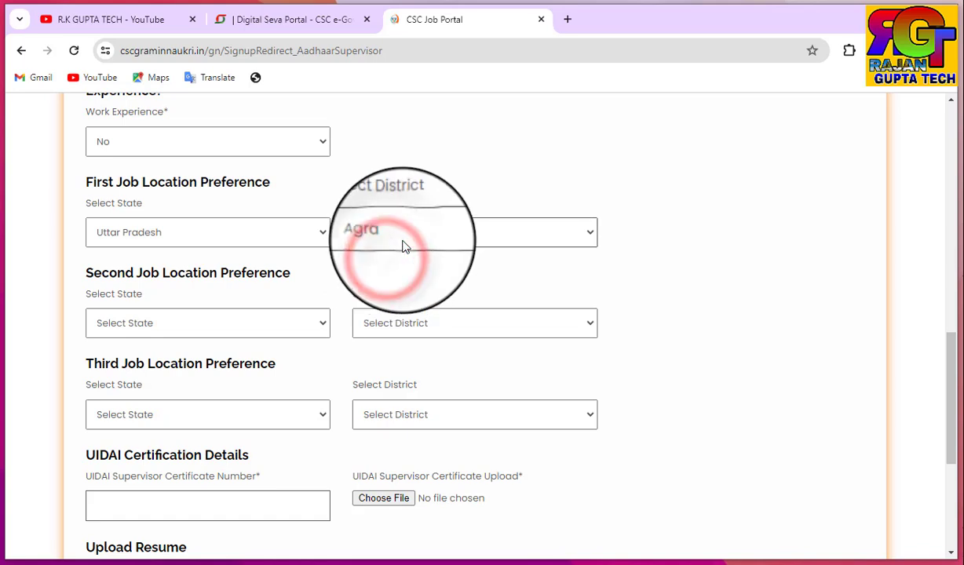
# Set the second job location preference to state Uttar Pradesh and district Allahabad
pyautogui.click(177, 323)
pyautogui.scroll(-5, 157, 376)
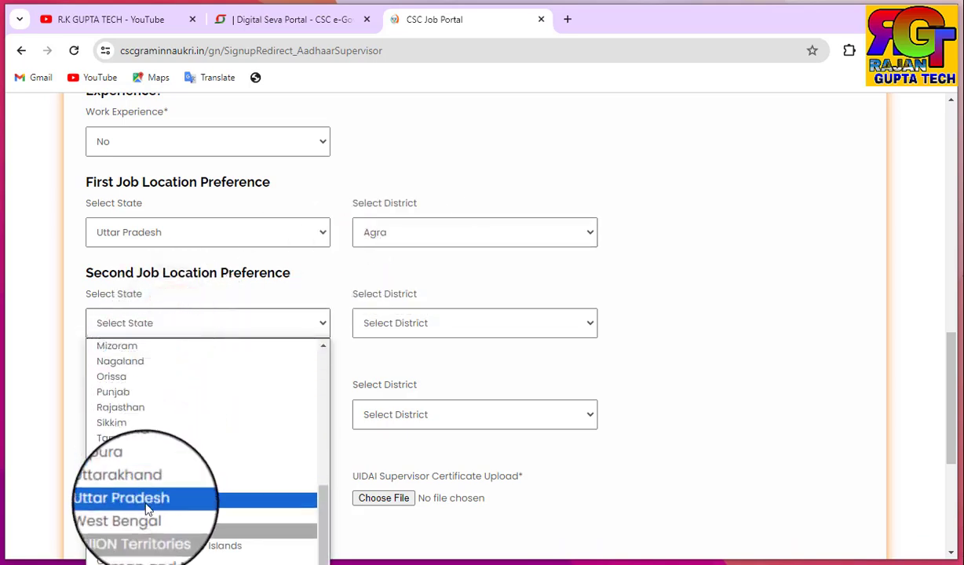
pyautogui.click(146, 502)
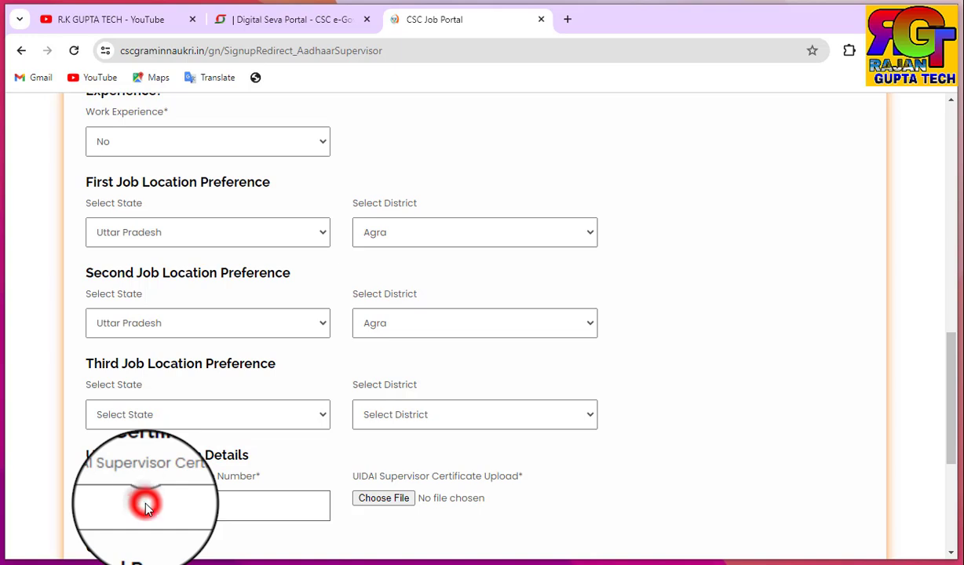
pyautogui.click(376, 332)
pyautogui.click(381, 375)
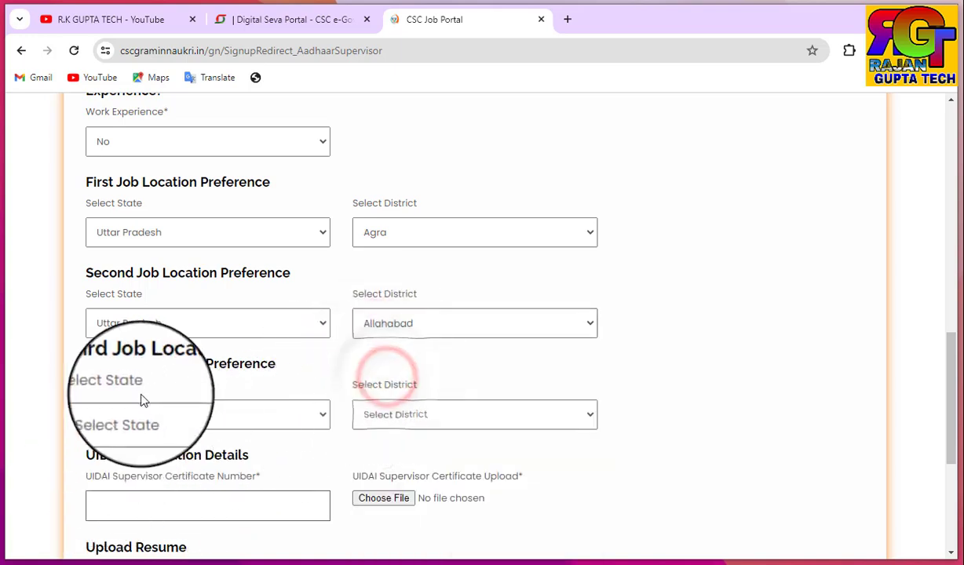
# Set the third job location preference to state Uttar Pradesh and district Ambedkar Nagar
pyautogui.click(264, 421)
pyautogui.scroll(-5, 181, 489)
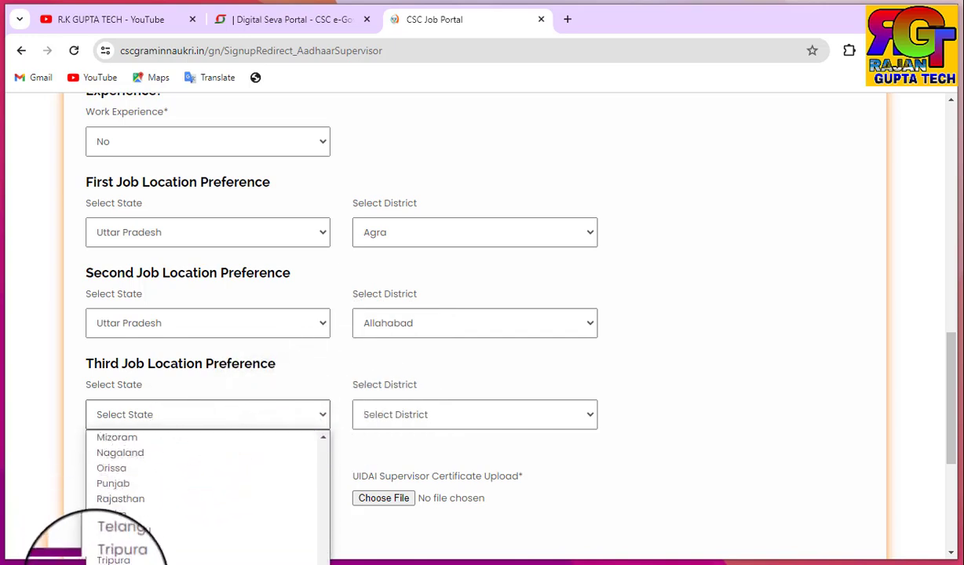
pyautogui.click(118, 553)
pyautogui.click(412, 417)
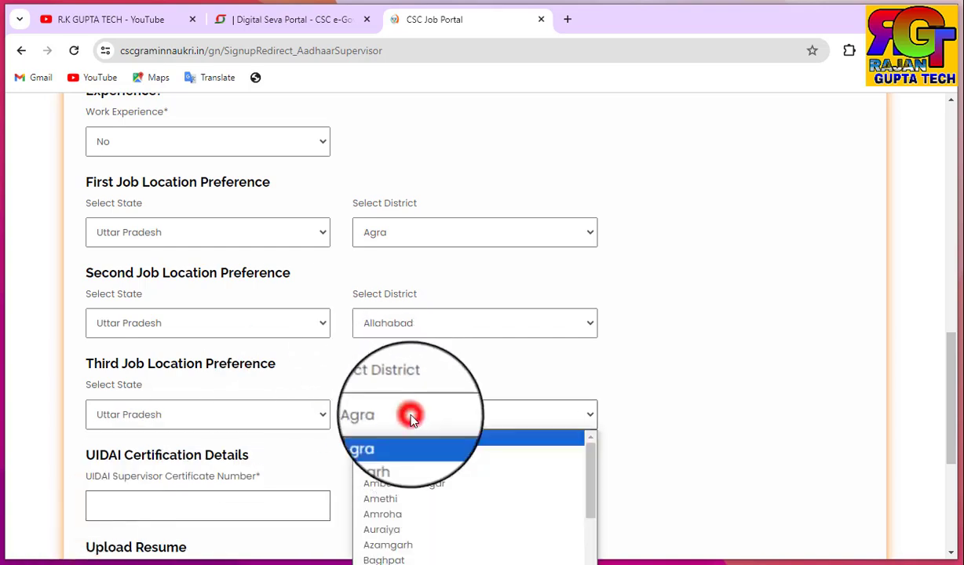
pyautogui.click(396, 482)
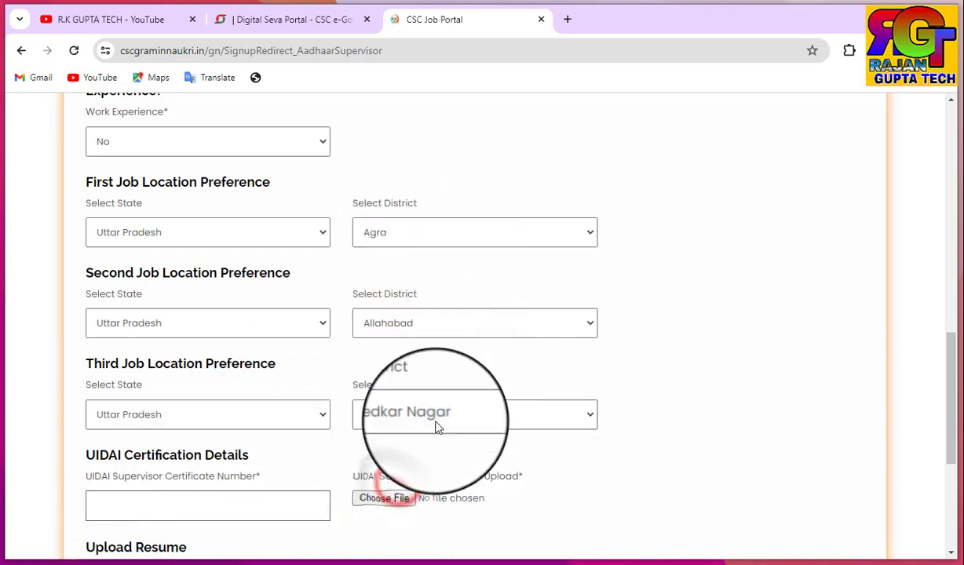
# Review the UIDAI certificate, resume and declaration fields with the certificate number field active, and switch to the Digital Seva Portal dashboard
pyautogui.scroll(-2, 463, 385)
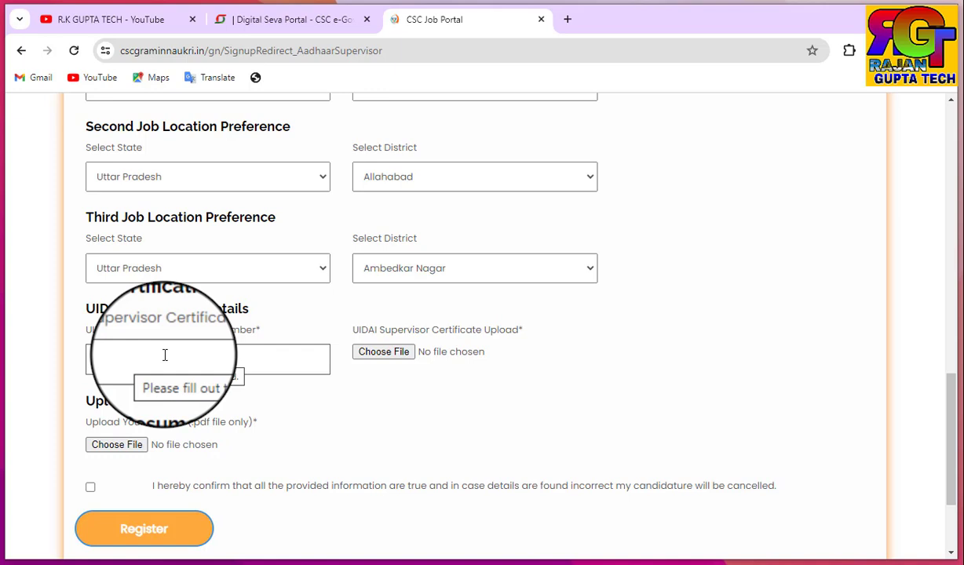
pyautogui.click(252, 350)
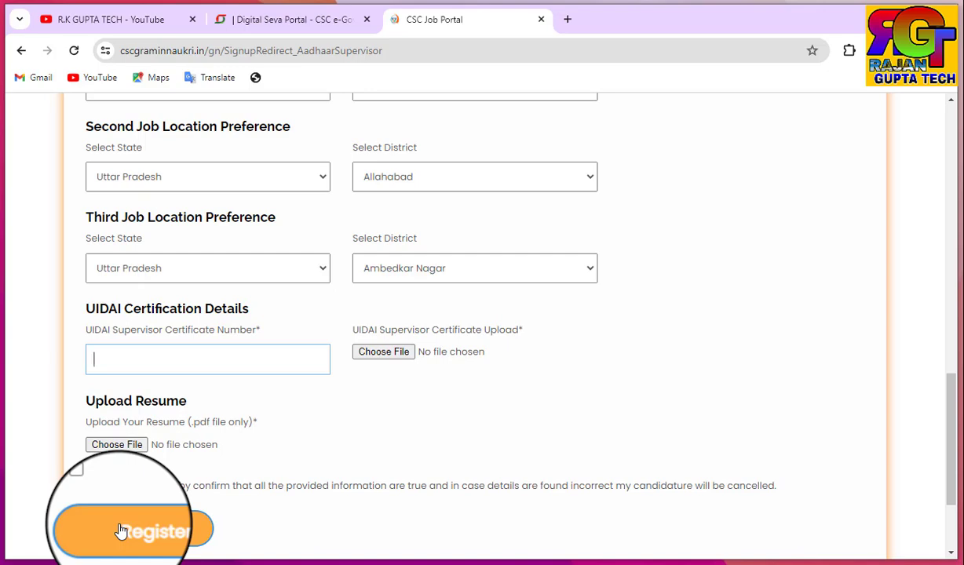
pyautogui.click(296, 20)
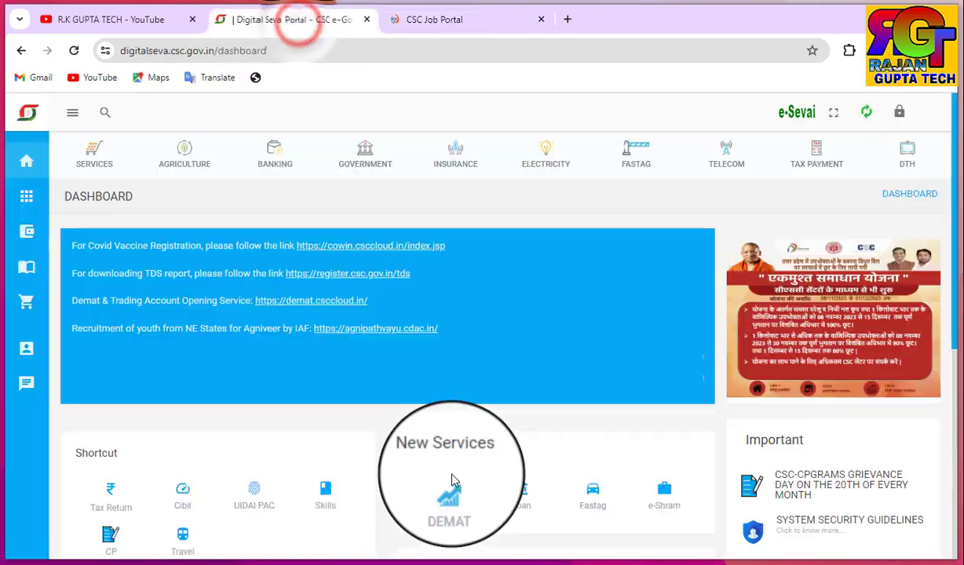